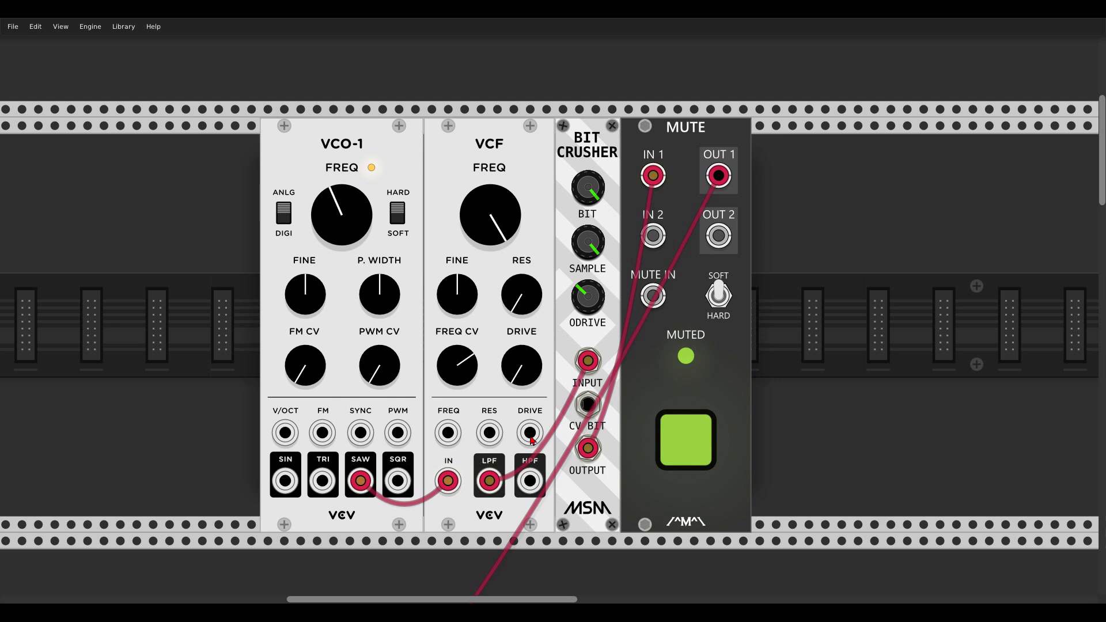
- Unmute the example voice, raise the VCF resonance to roughly the middle and lower its cutoff to about 394 Hz
mouse_move(580, 293)
mouse_move(582, 249)
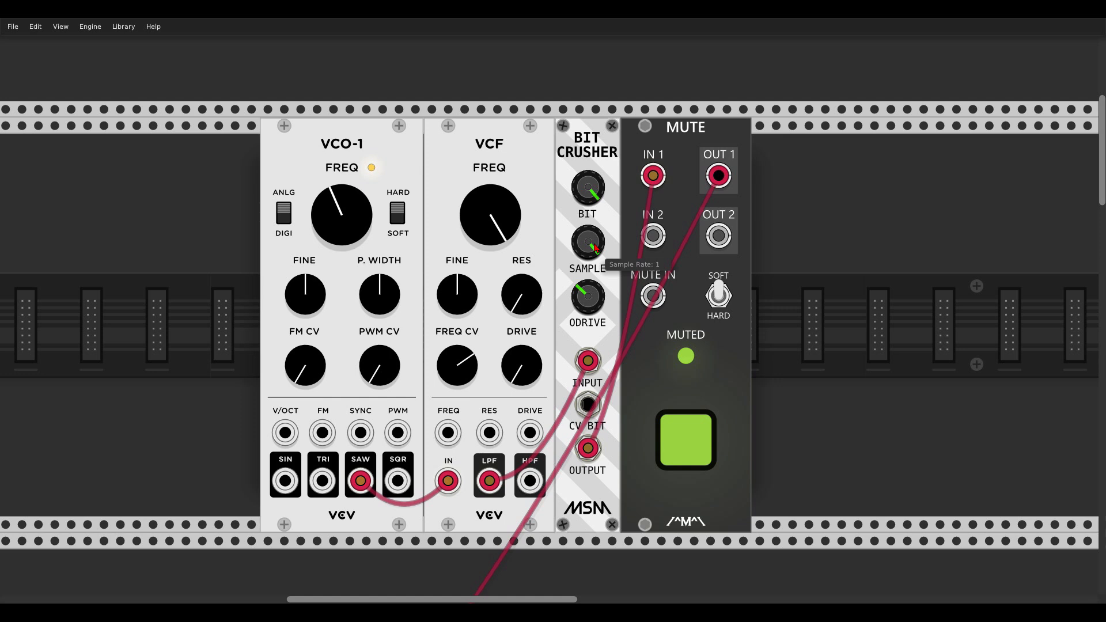
left_click(687, 439)
left_click_drag(489, 214, 514, 242)
left_click_drag(521, 294, 521, 272)
mouse_move(490, 214)
left_mouse_down()
mouse_move(489, 187)
mouse_move(491, 234)
left_mouse_up()
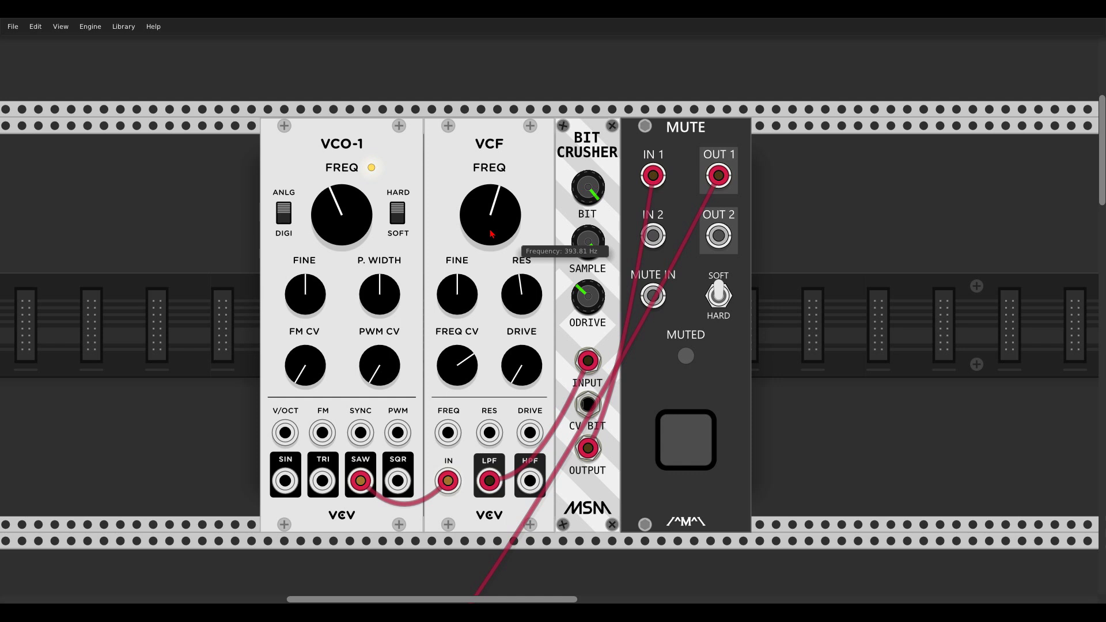
- Turn down the Bit Crusher's sample rate and bring the VCF cutoff to about 750 Hz with resonance near half
left_click_drag(587, 242, 587, 265)
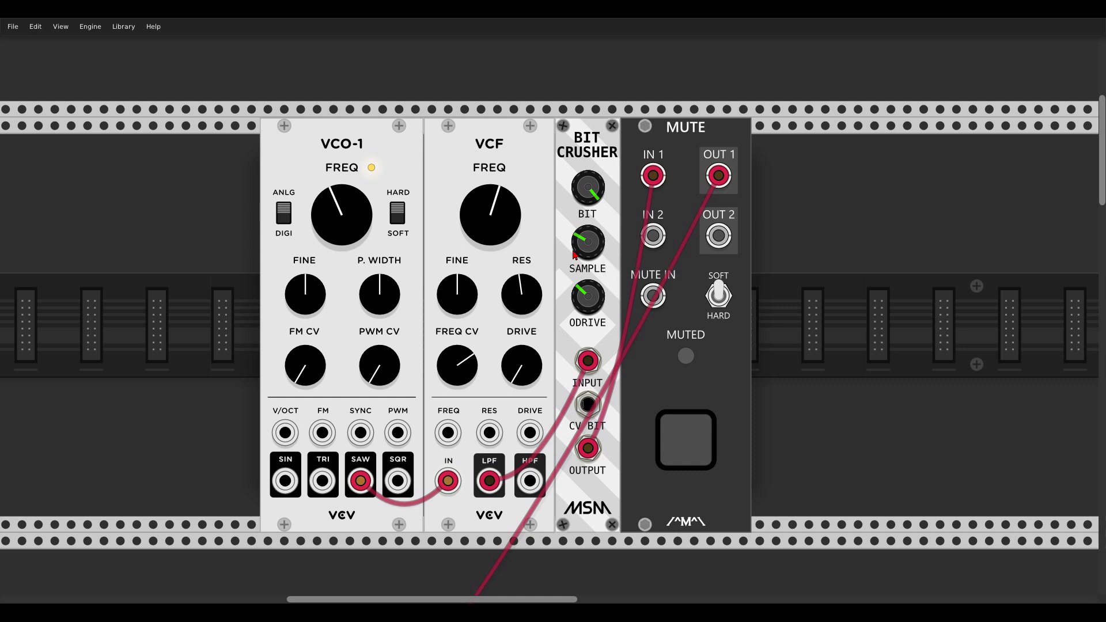
left_click_drag(489, 214, 501, 236)
left_click_drag(517, 310, 517, 297)
left_click_drag(489, 214, 489, 227)
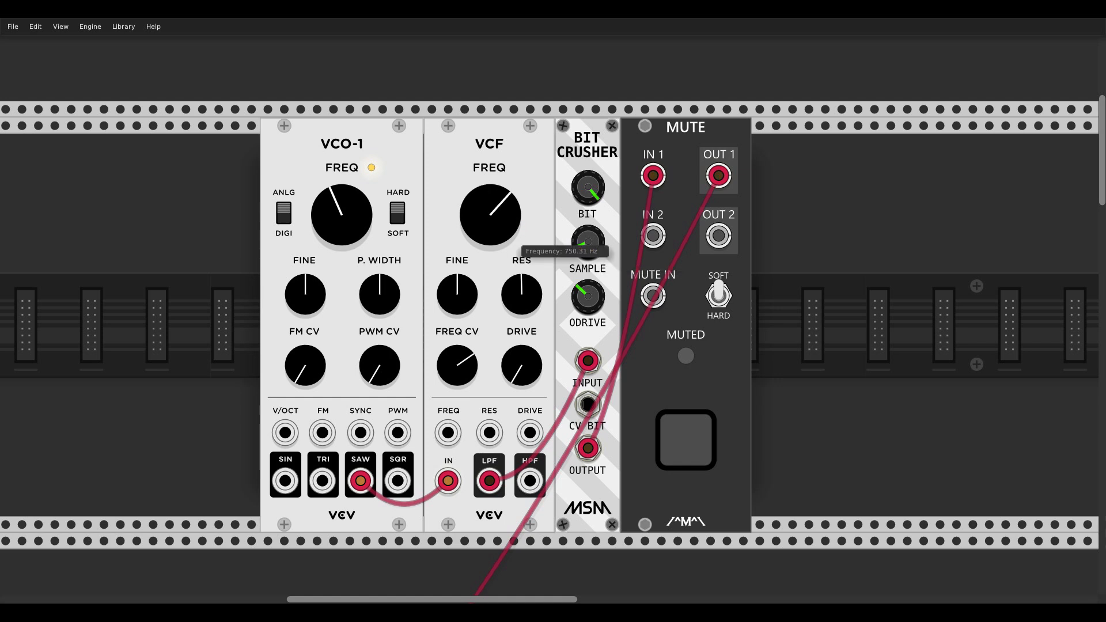
- Sweep the VCO-1 pitch and VCF cutoff up and down, finish with a lower pitch, and mute the example voice
left_click_drag(345, 220, 344, 244)
left_click_drag(507, 230, 507, 237)
left_click_drag(508, 236, 507, 233)
left_click_drag(341, 217, 342, 184)
left_click_drag(481, 216, 481, 170)
left_click_drag(490, 215, 500, 253)
left_click_drag(504, 214, 504, 218)
left_click_drag(341, 216, 342, 292)
left_click_drag(475, 217, 476, 266)
left_click_drag(489, 214, 489, 225)
left_click(681, 417)
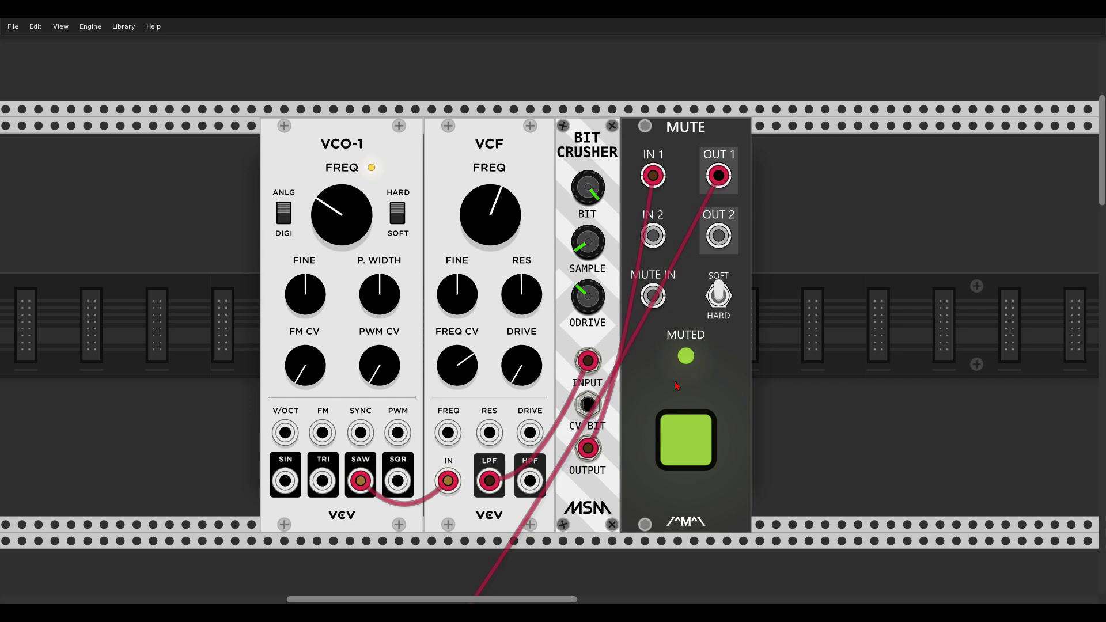
- Go to the main patch and set the swing of Clocked's first clock output to +10
scroll(382, 387, "down", 6)
scroll(380, 399, "down", 4)
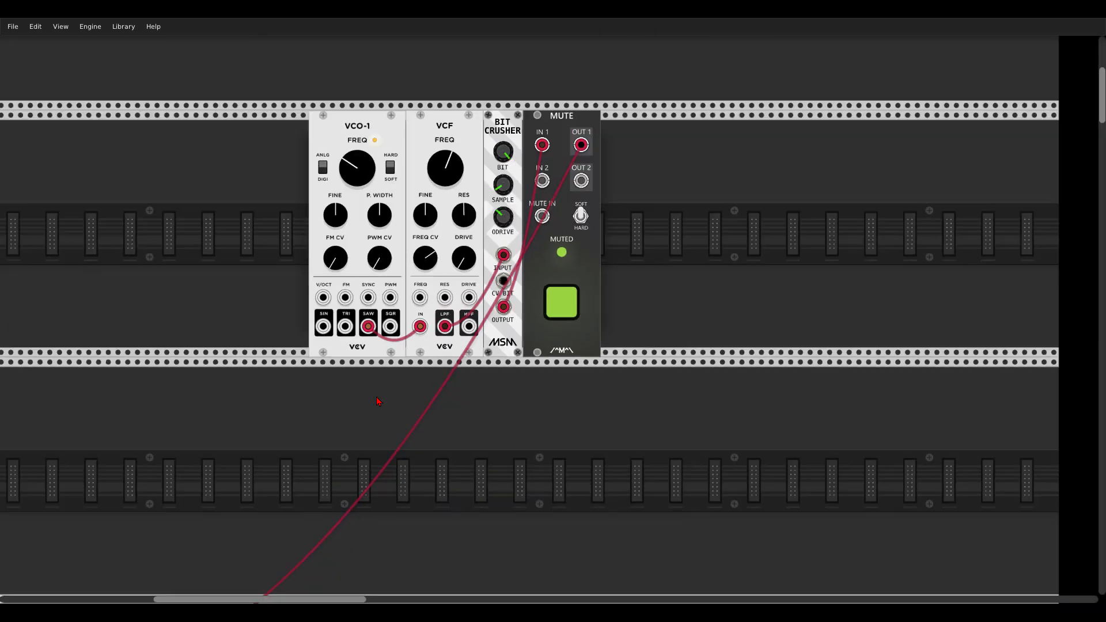
left_click_drag(341, 453, 458, 119)
scroll(457, 120, "down", 6)
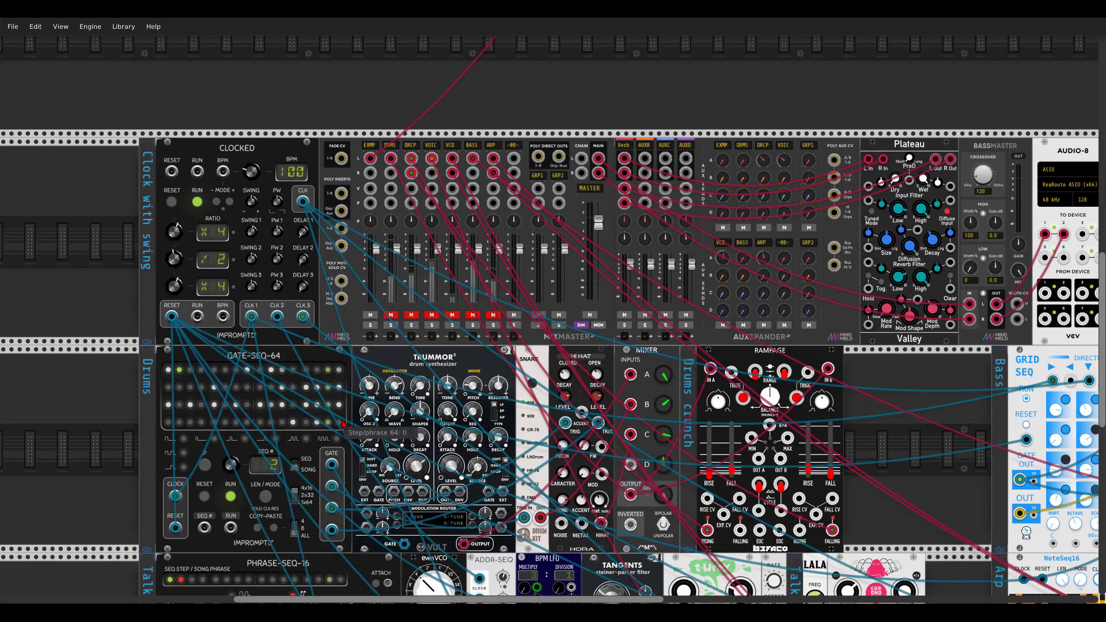
scroll(405, 348, "up", 3)
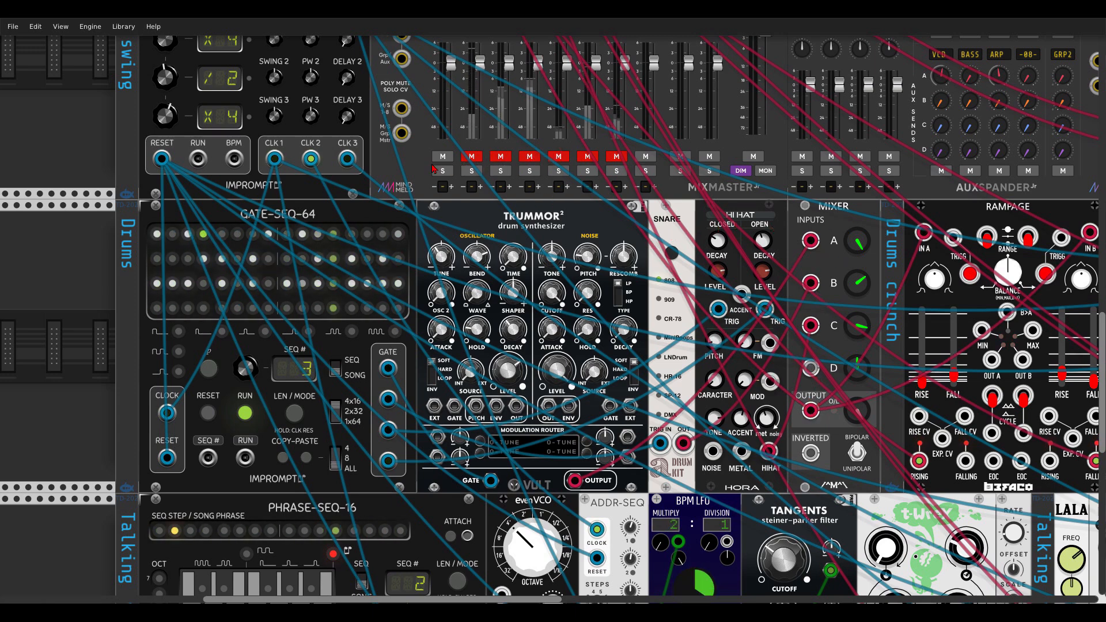
scroll(371, 268, "up", 4)
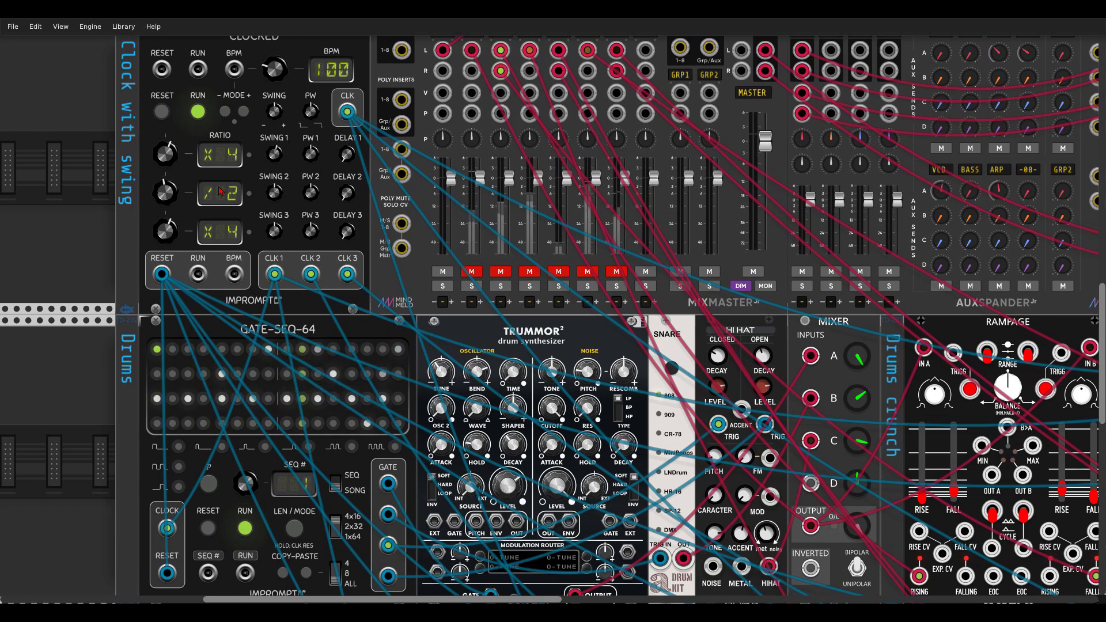
left_click_drag(263, 160, 263, 155)
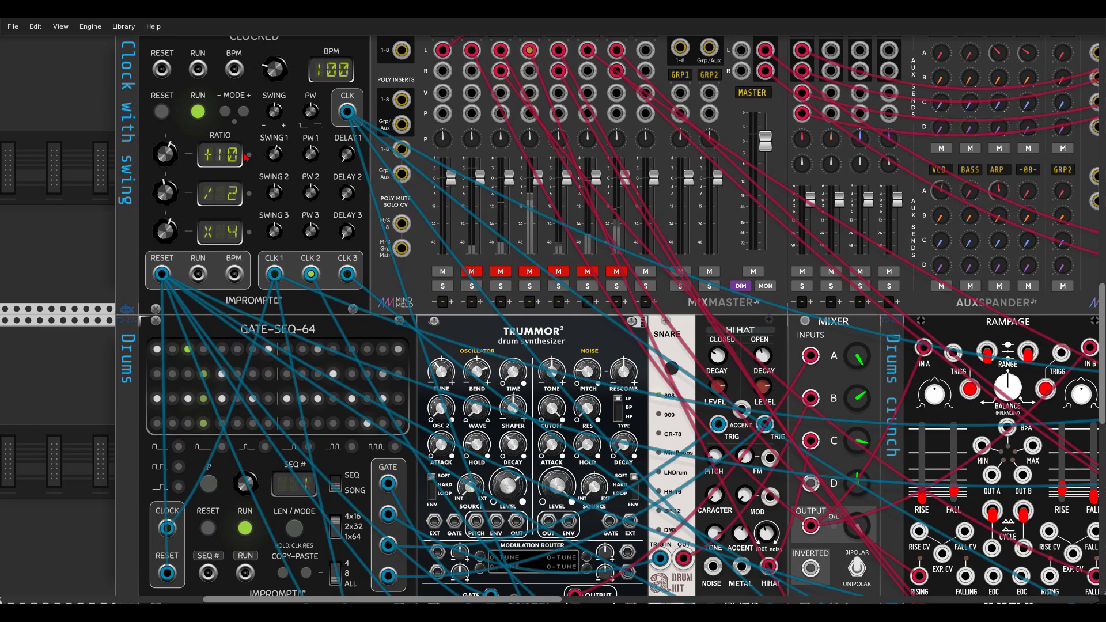
- Unmute the DRMS channel on the MixMaster and show the drum modules in the Drums row
scroll(265, 160, "up", 2)
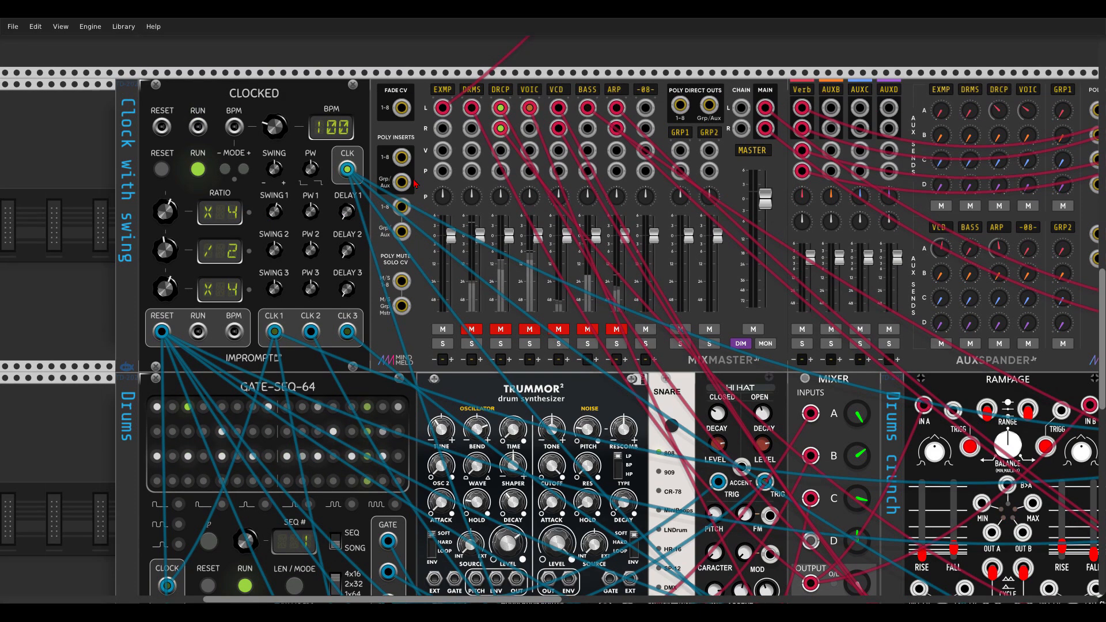
left_click(471, 330)
scroll(483, 311, "down", 4)
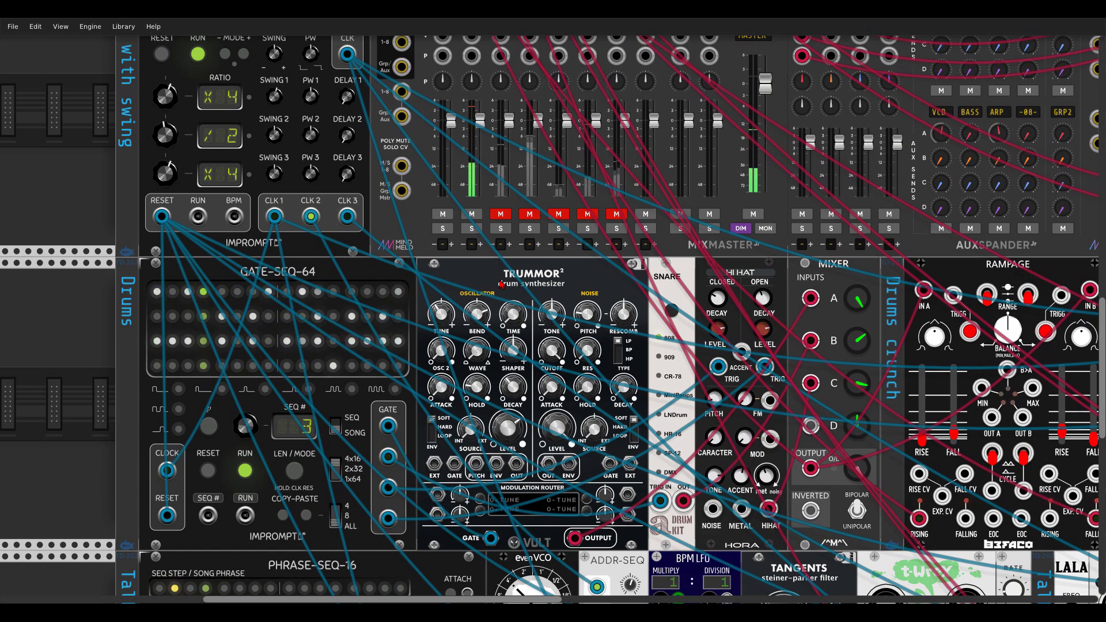
scroll(535, 295, "right", 5)
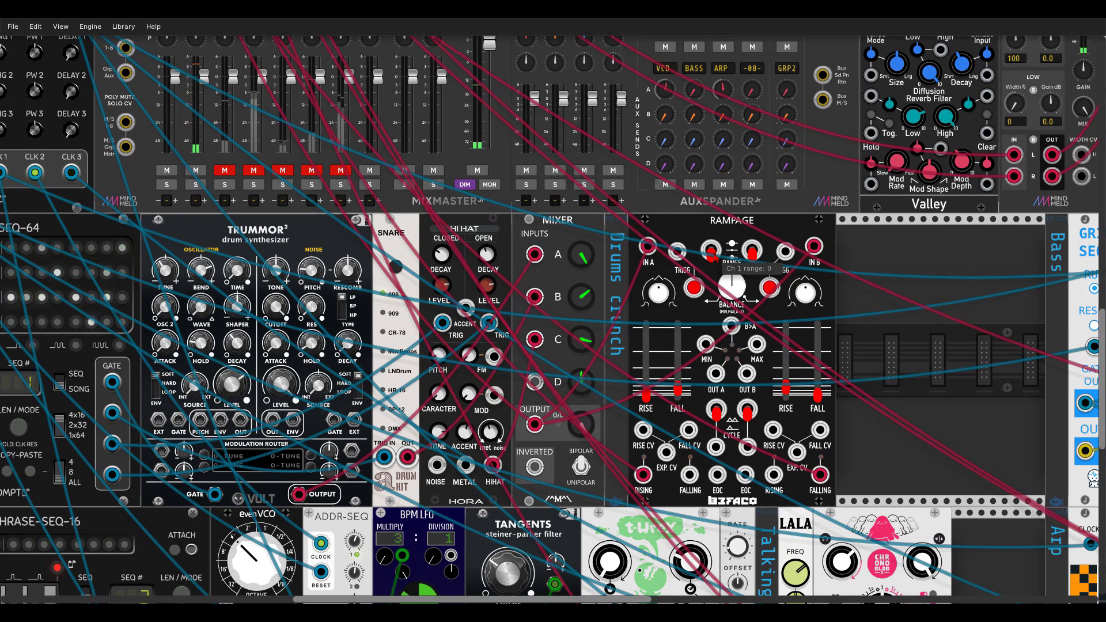
- Unmute the DRCP drums crunch channel on the MixMaster and show the Rampage module beside the drums
left_click_drag(300, 233, 637, 342)
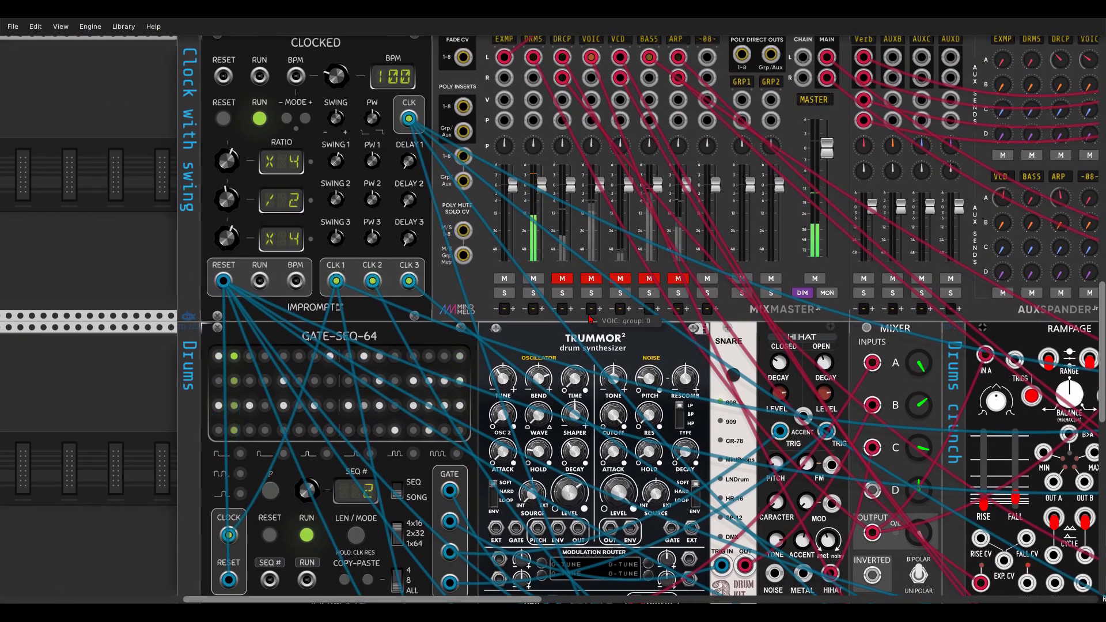
left_click(562, 282)
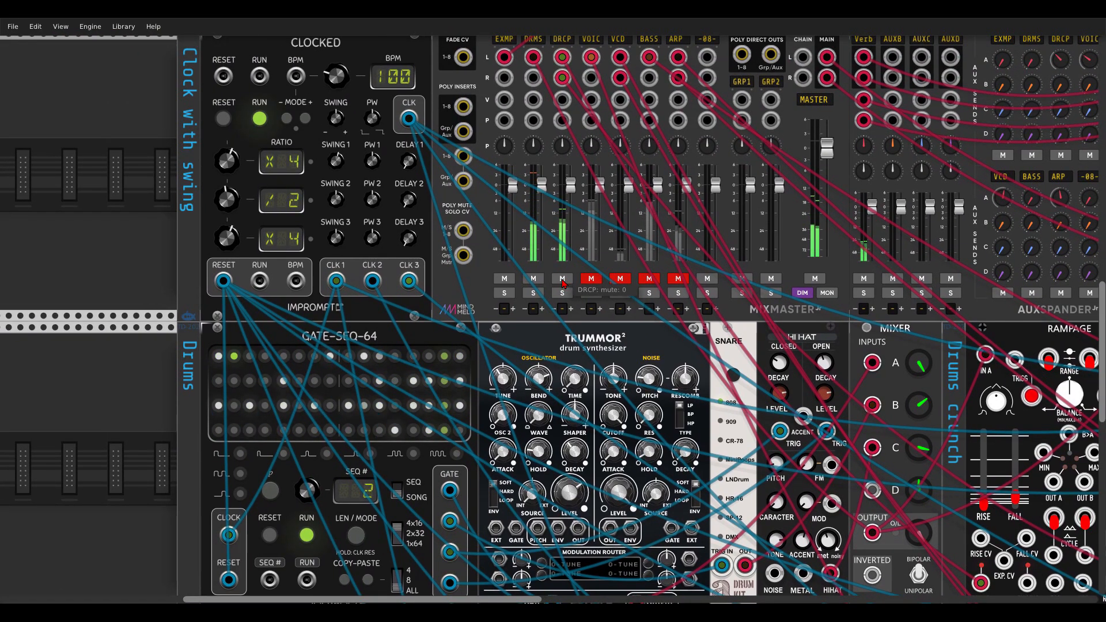
left_click_drag(592, 331, 465, 231)
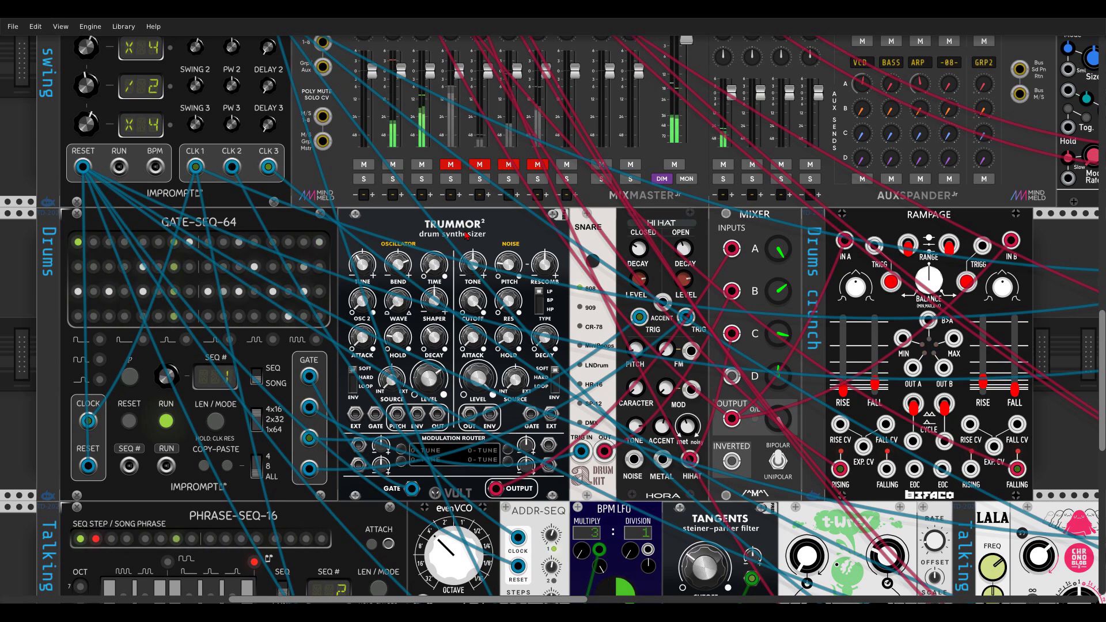
- Review the Grid Seq and Percussive Vibration bass modules, then unmute the BASS mixer channel and inspect its track settings
left_click_drag(1082, 272, 722, 244)
left_click_drag(315, 211, 283, 227)
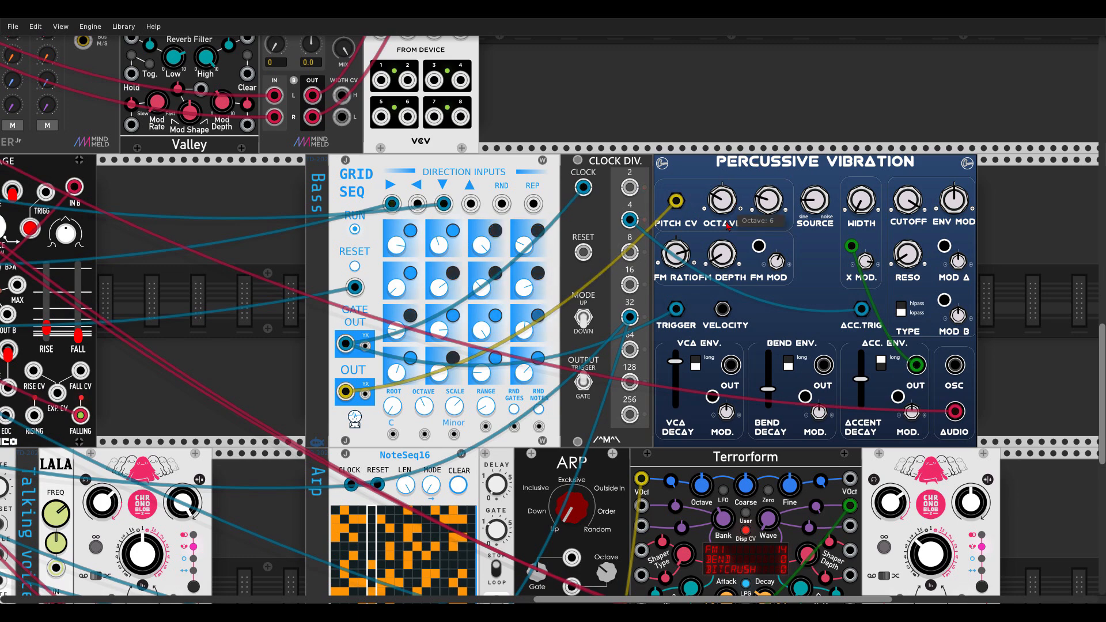
left_click_drag(368, 234, 1046, 382)
scroll(369, 246, "down", 2)
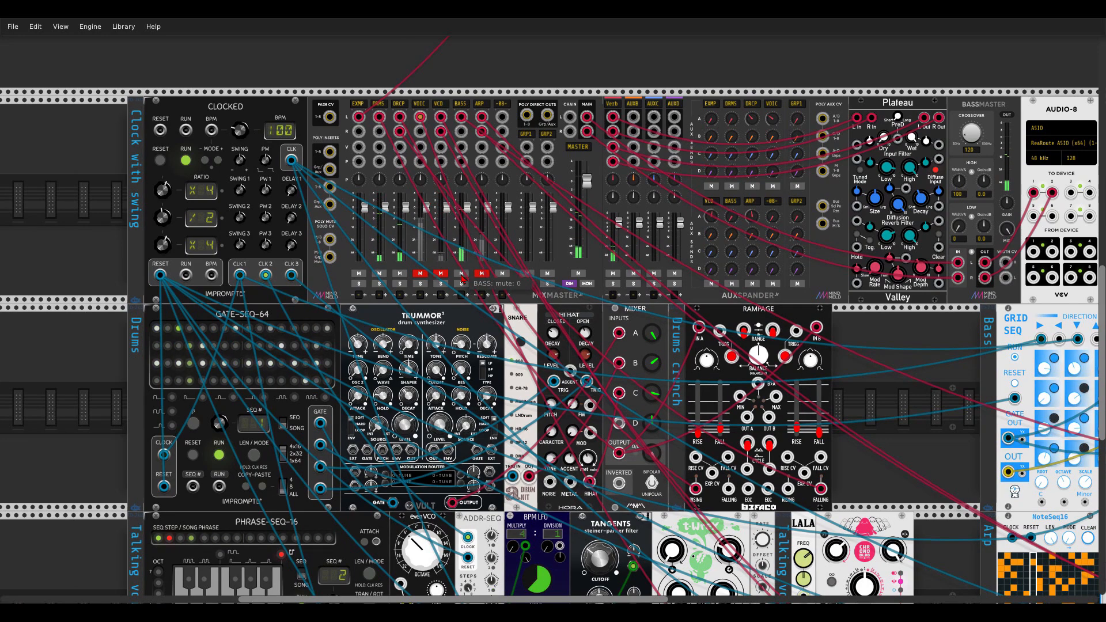
scroll(876, 382, "down", 2)
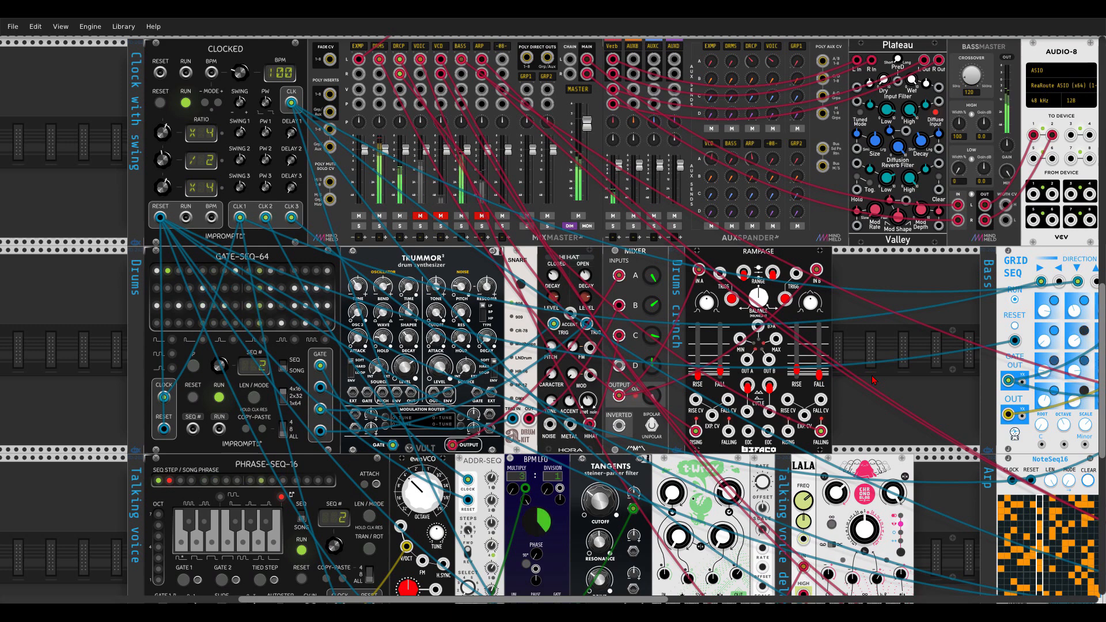
right_click(461, 47)
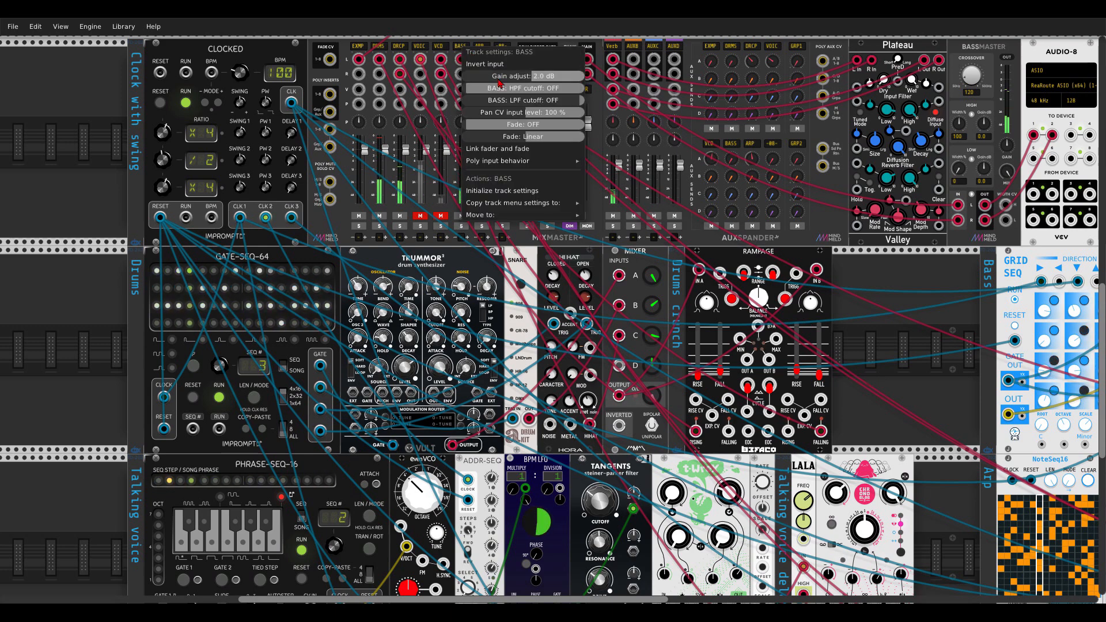
left_click(909, 307)
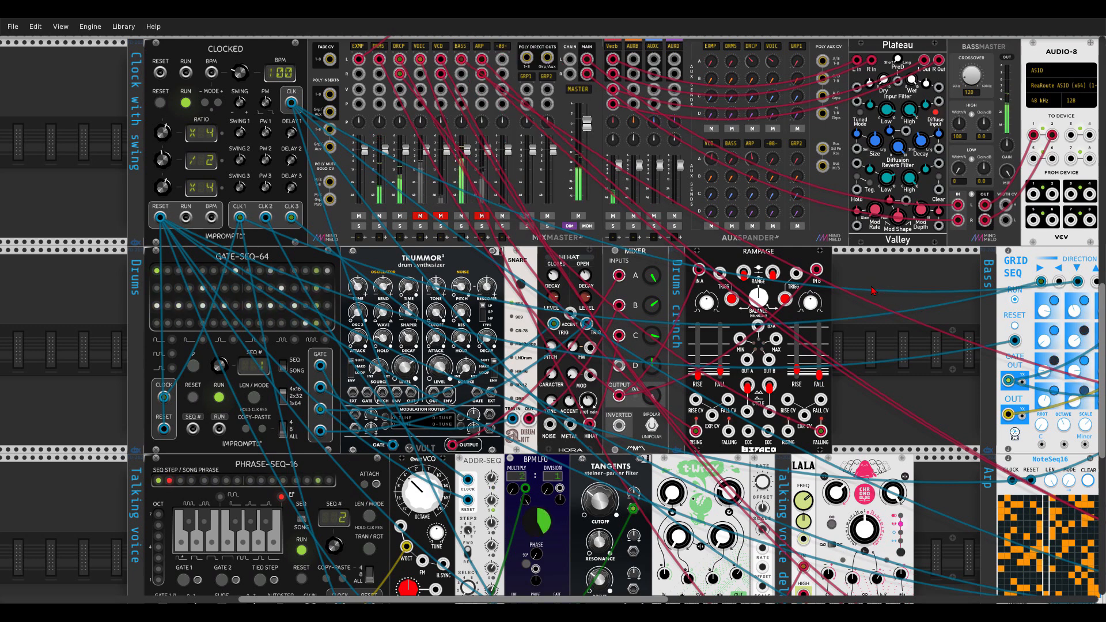
- Examine the Talking voice row and unmute its VOIC channel on the MixMaster
scroll(858, 293, "down", 7)
scroll(279, 397, "up", 2)
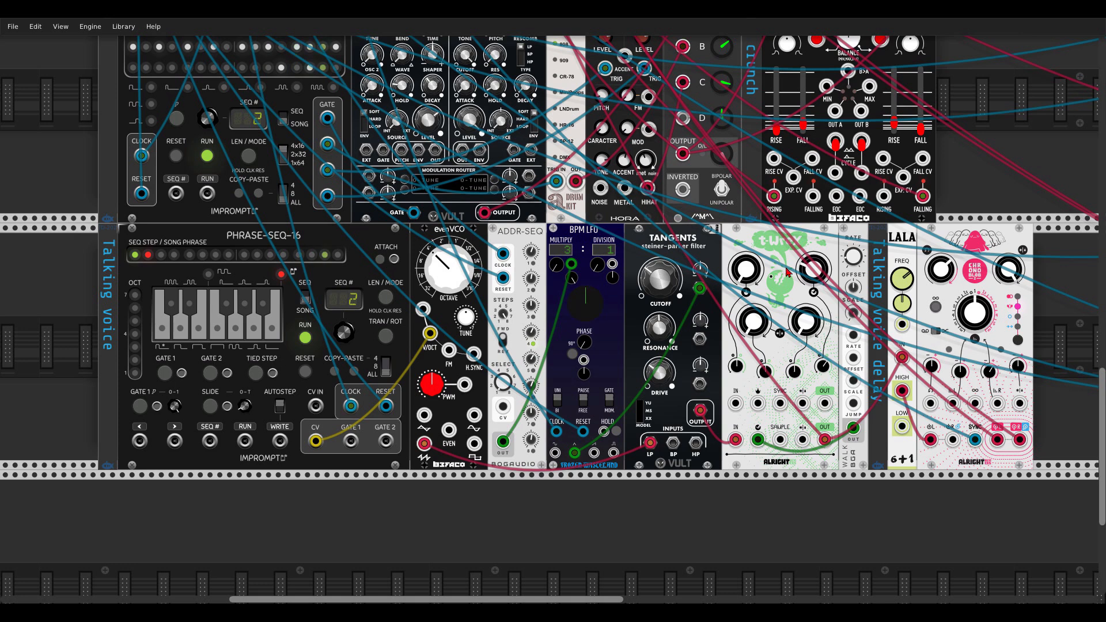
mouse_move(811, 285)
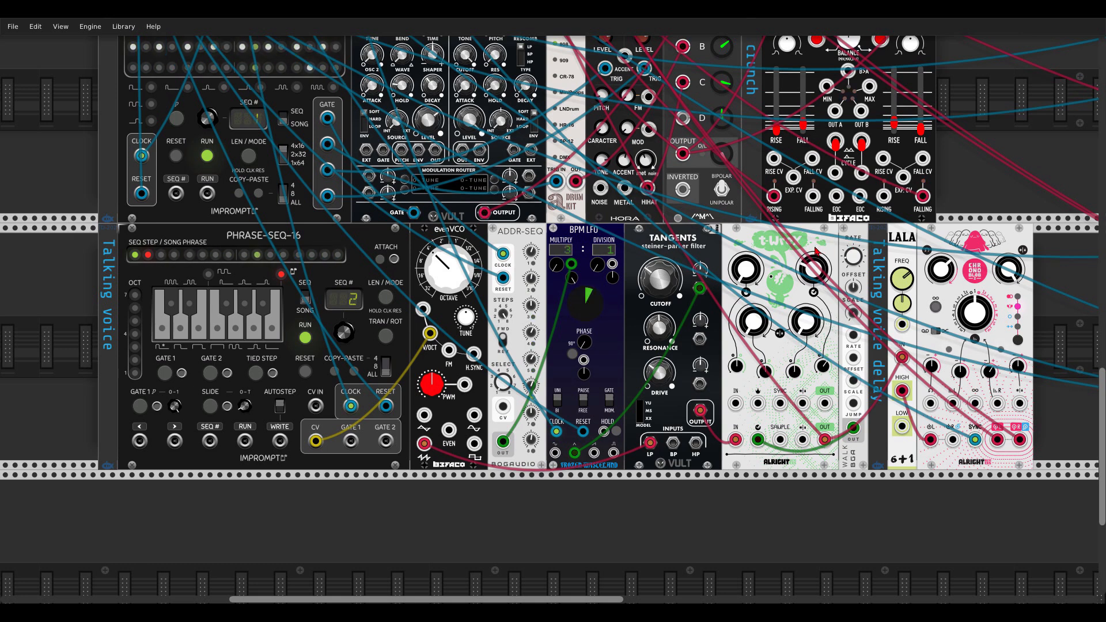
scroll(553, 229, "up", 10)
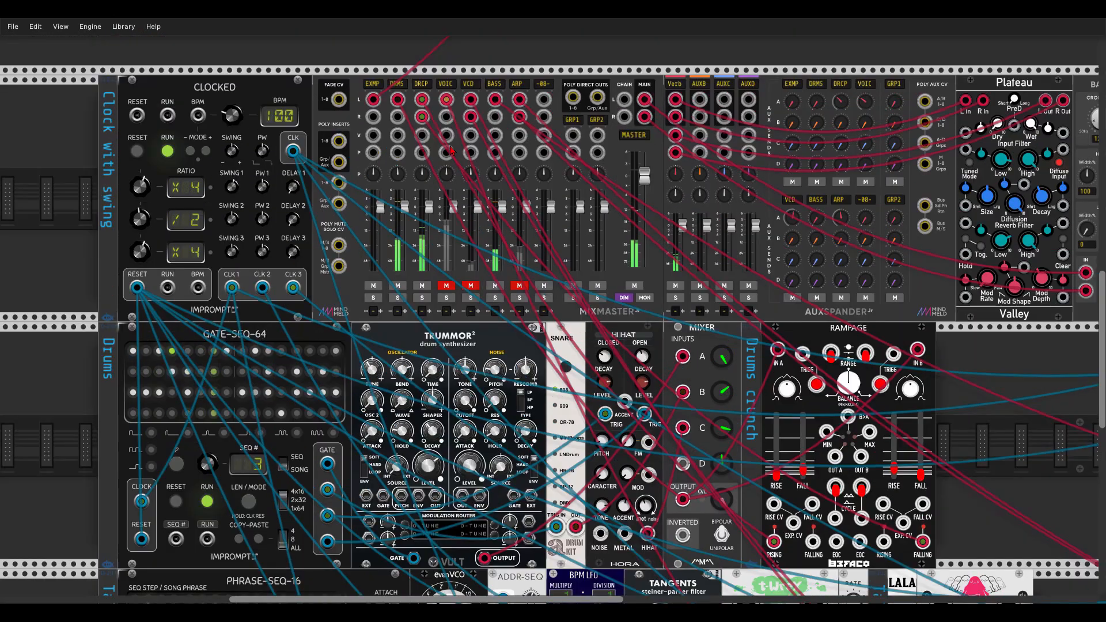
scroll(518, 345, "down", 8)
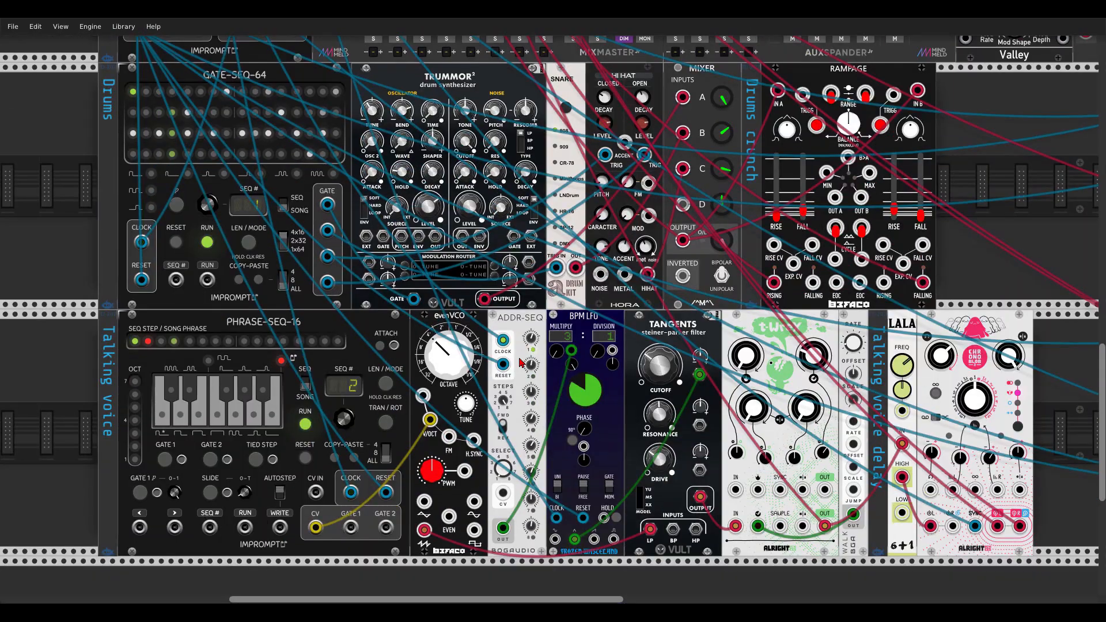
scroll(519, 362, "down", 1)
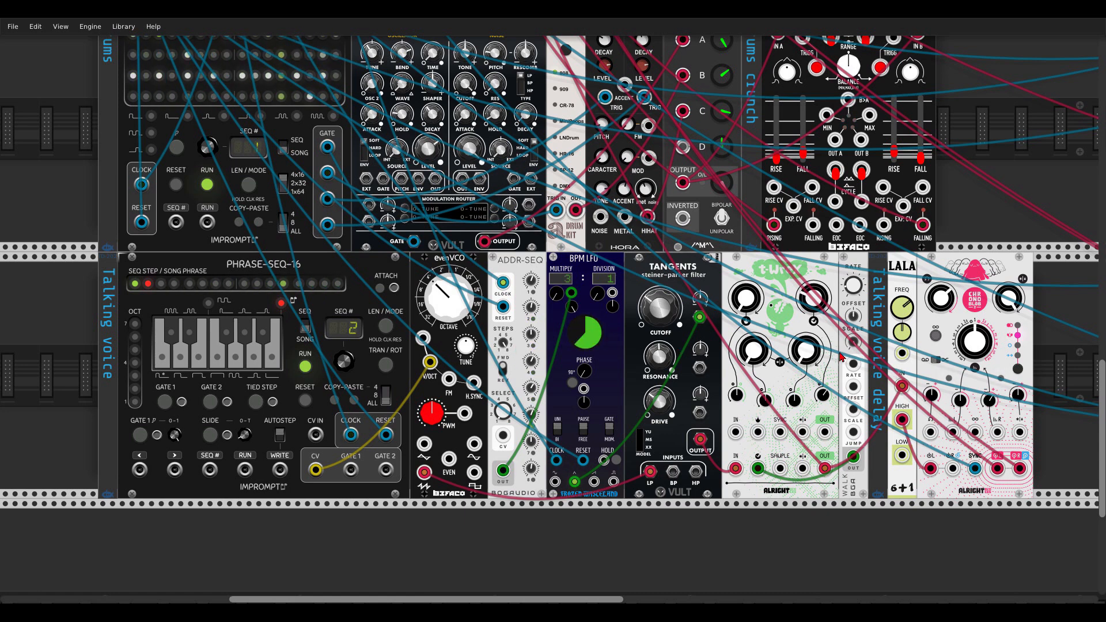
- Vary the Tangents filter's cutoff modulation and the EvenVCO octave, and adjust the T-Wrex Chomp Dry/Wet mix
left_click_drag(700, 304, 700, 288)
left_click_drag(458, 311, 452, 314)
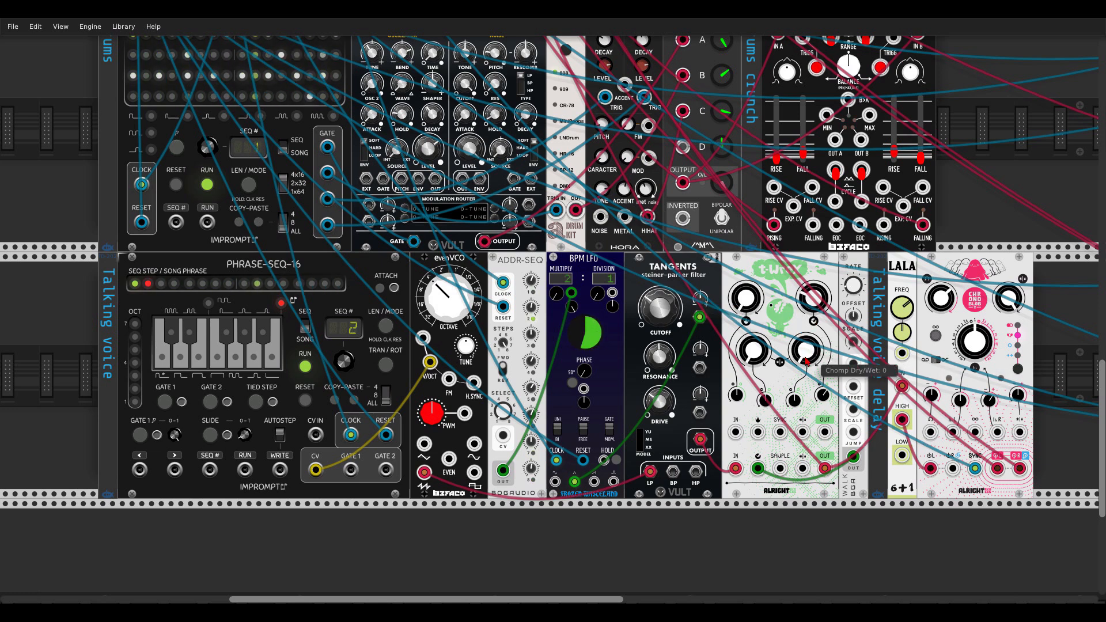
left_click_drag(804, 361, 804, 350)
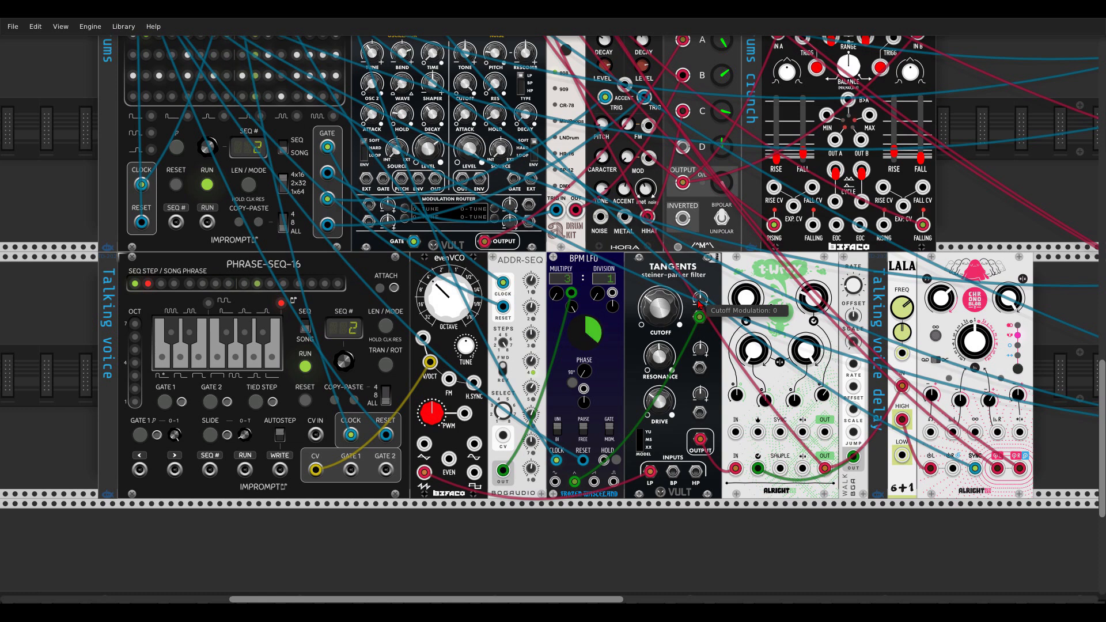
- Raise the Tangents filter's cutoff modulation to about 0.354 and fine-tune its cutoff and resonance
left_click_drag(699, 303, 699, 297)
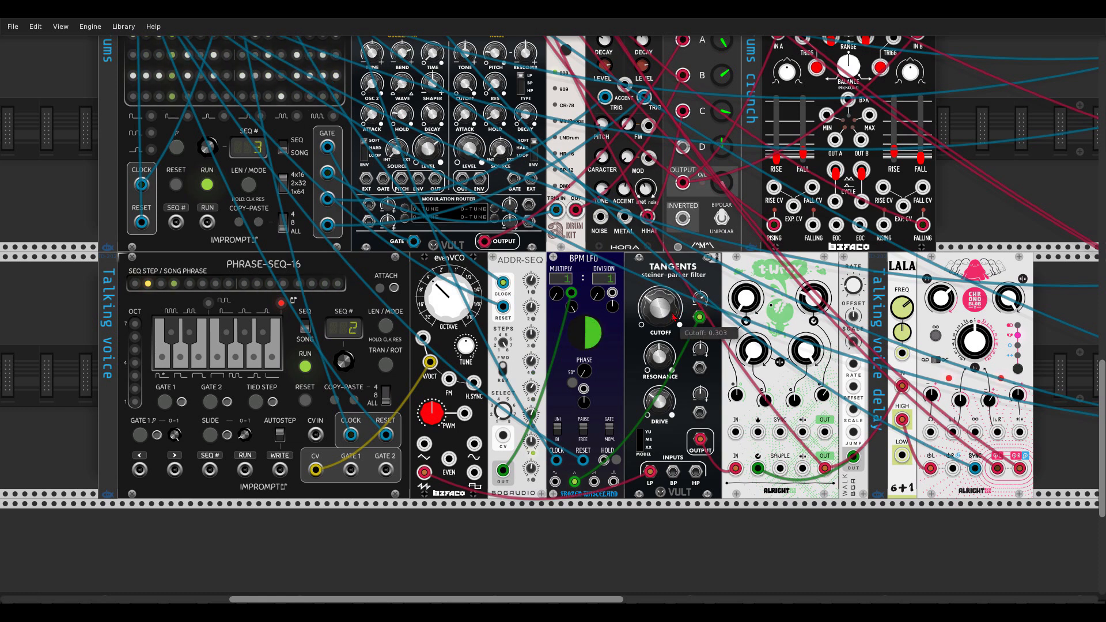
left_click_drag(659, 308, 658, 299)
left_click_drag(659, 353, 659, 351)
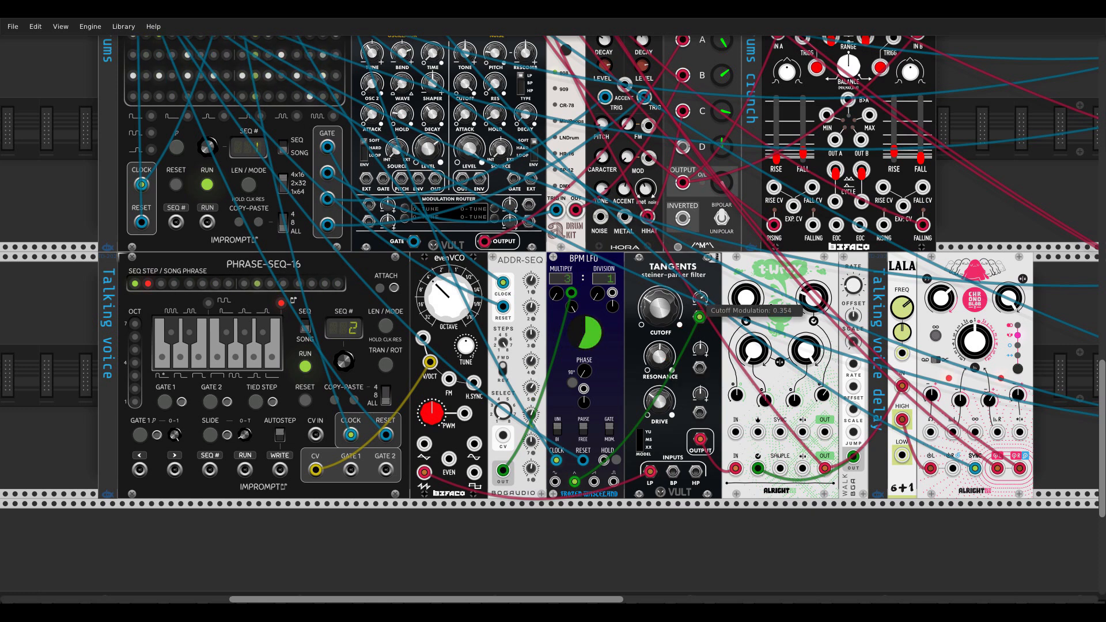
left_click_drag(449, 299, 449, 299)
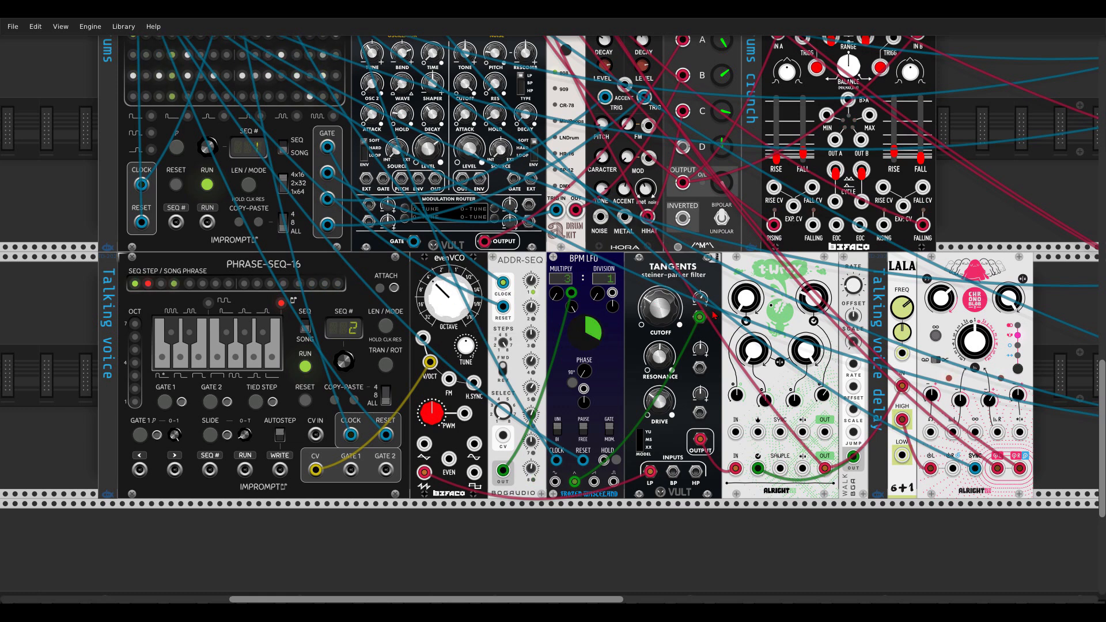
- Examine the Talking voice delay modules, LALA and Chronoblob, and check the voice channels on the MixMaster
mouse_move(808, 354)
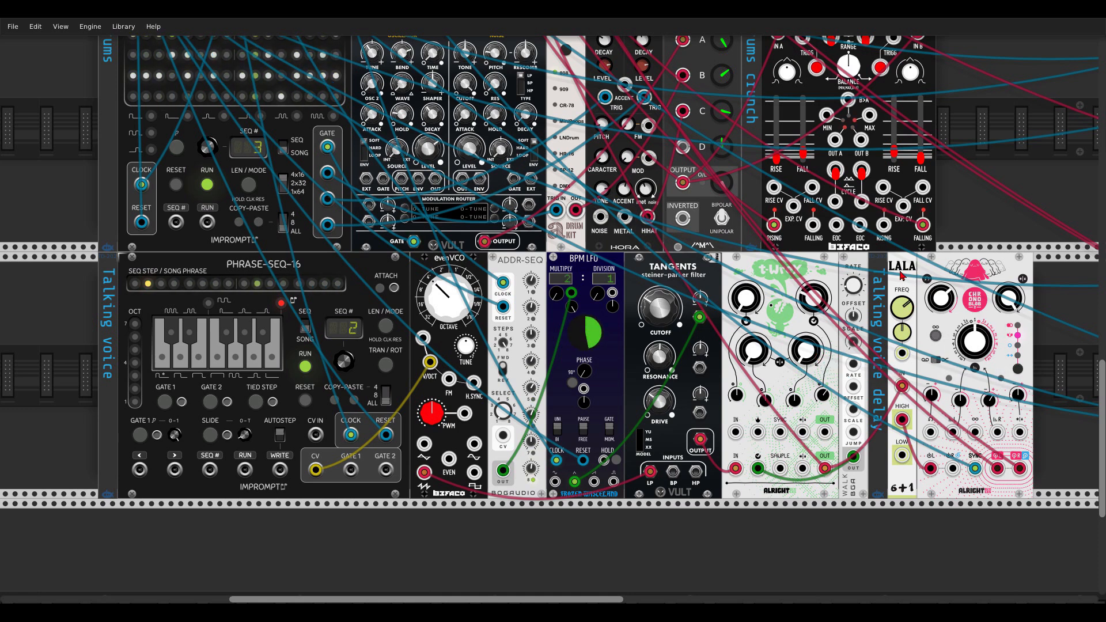
mouse_move(902, 310)
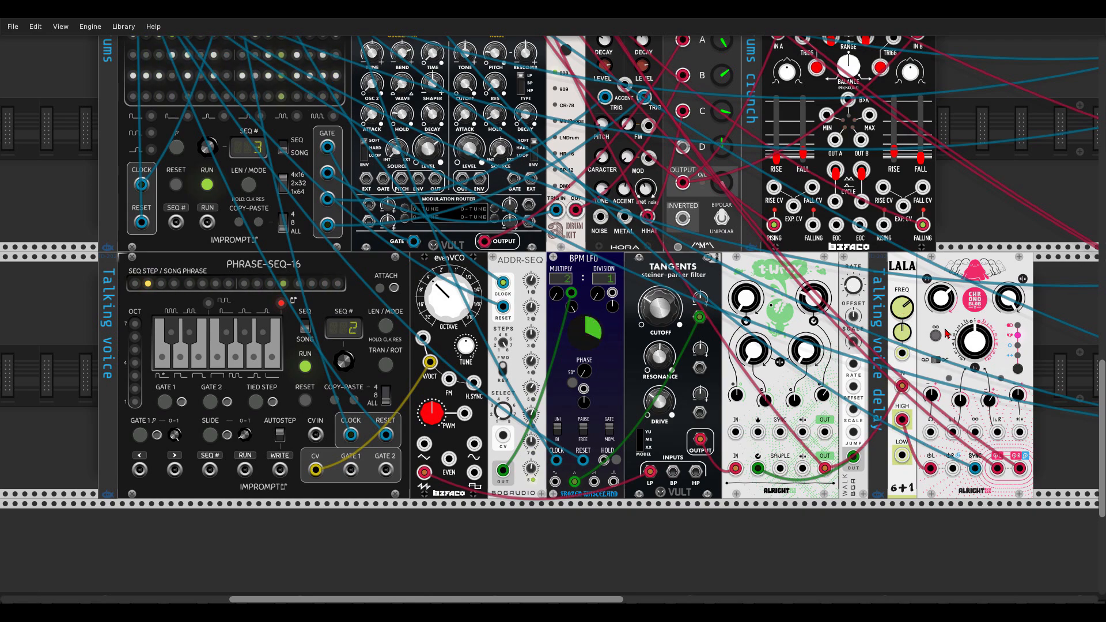
scroll(544, 326, "up", 5)
scroll(544, 326, "up", 2)
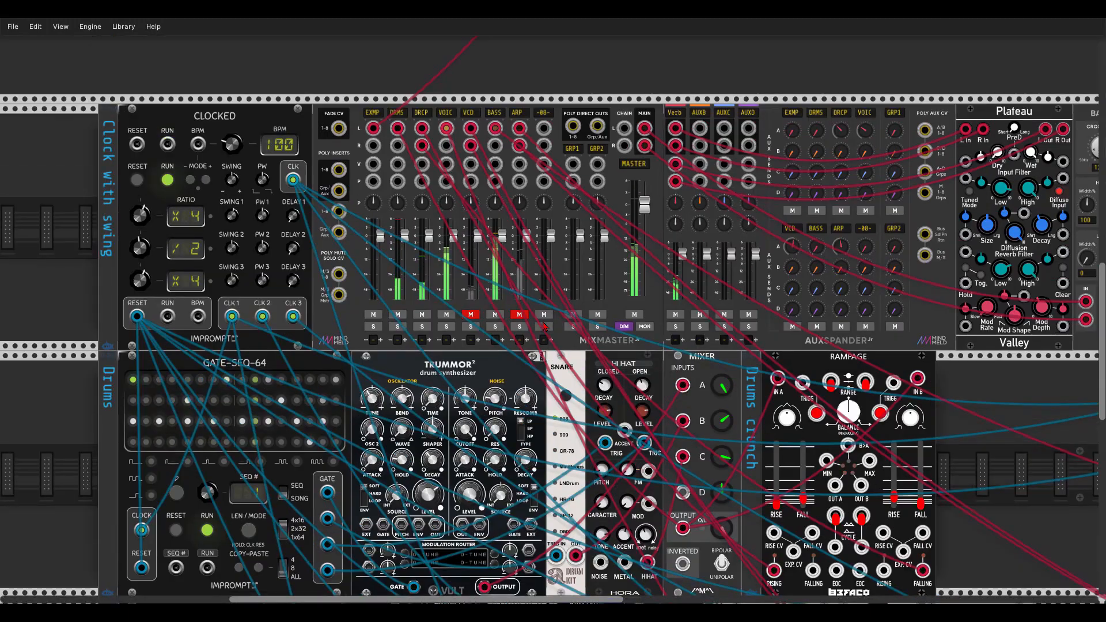
scroll(471, 316, "down", 7)
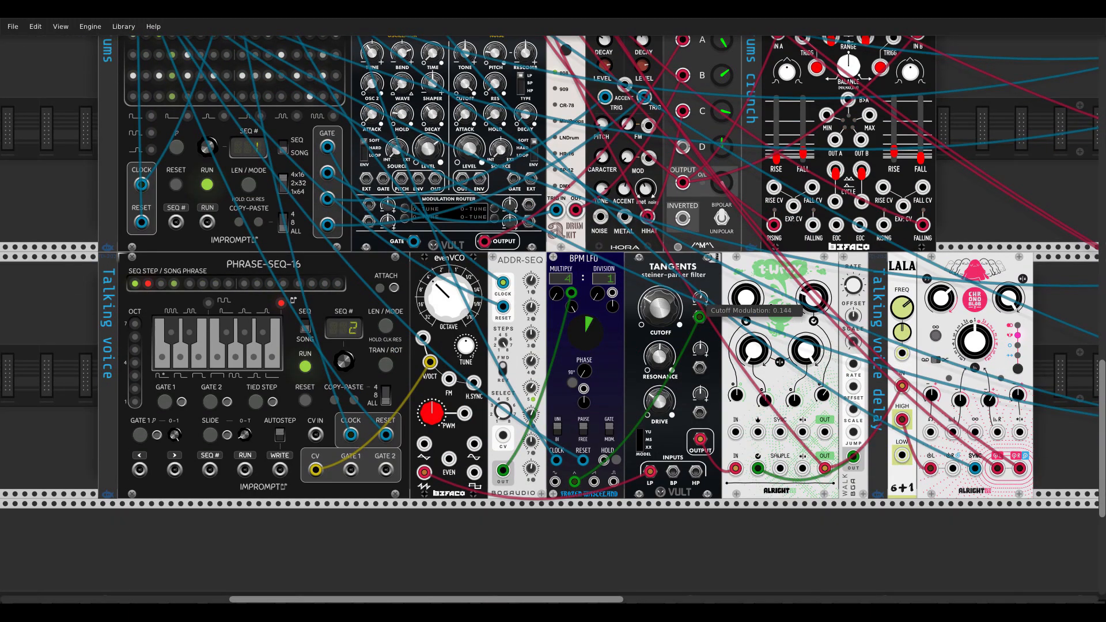
- Vary the Tangents filter's cutoff modulation, the T-Wrex's upper-right knob and the EvenVCO octave in the Talking voice row
left_click_drag(700, 298, 700, 301)
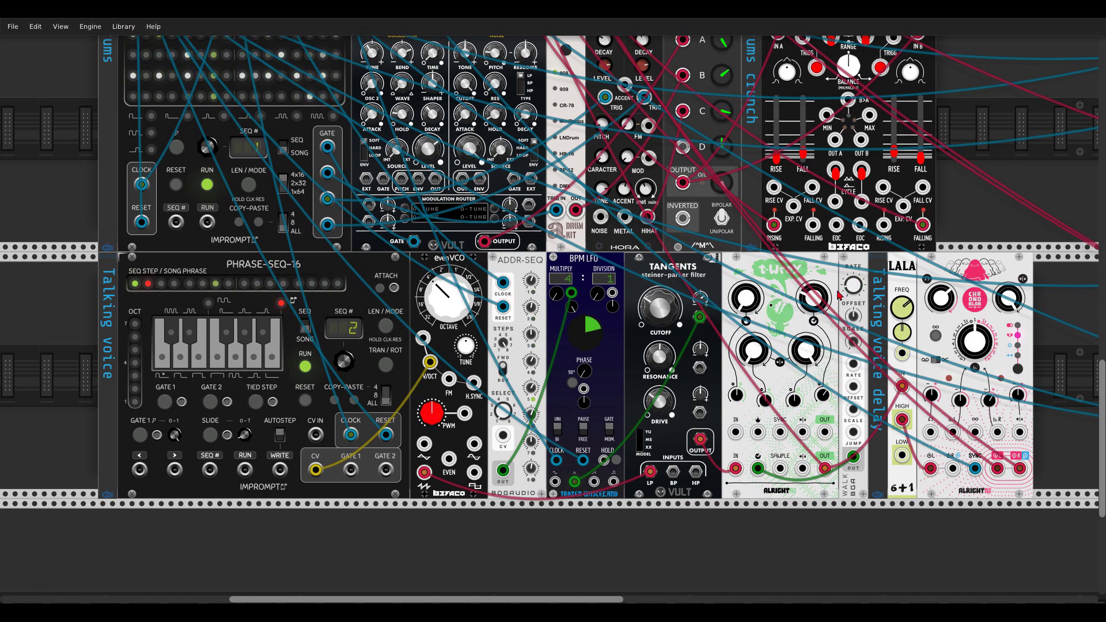
left_click_drag(812, 298, 813, 274)
left_click_drag(452, 302, 453, 325)
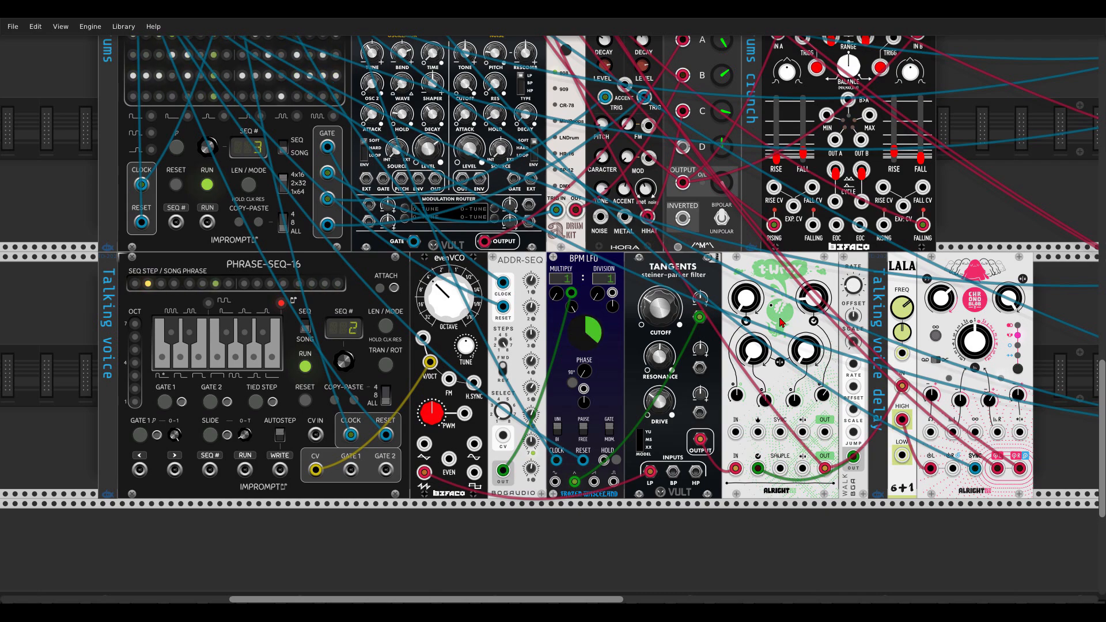
- Look over the Arp row, unmute its ARP channel on the MixMaster, and bring all rows of the patch into view
left_click_drag(973, 231, 246, 194)
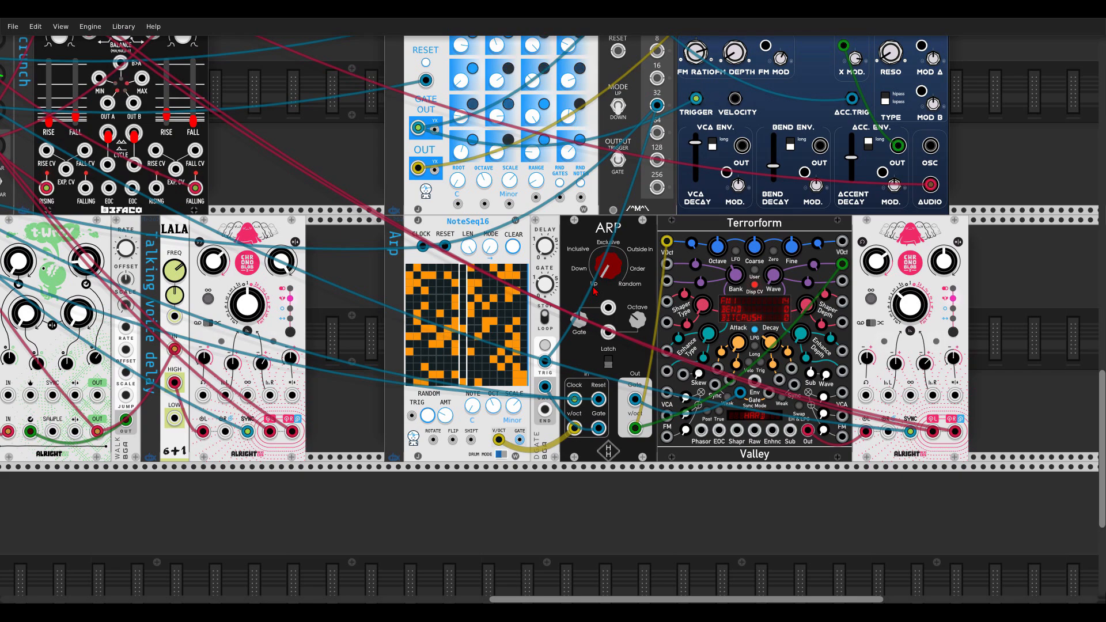
left_click_drag(338, 119, 742, 331)
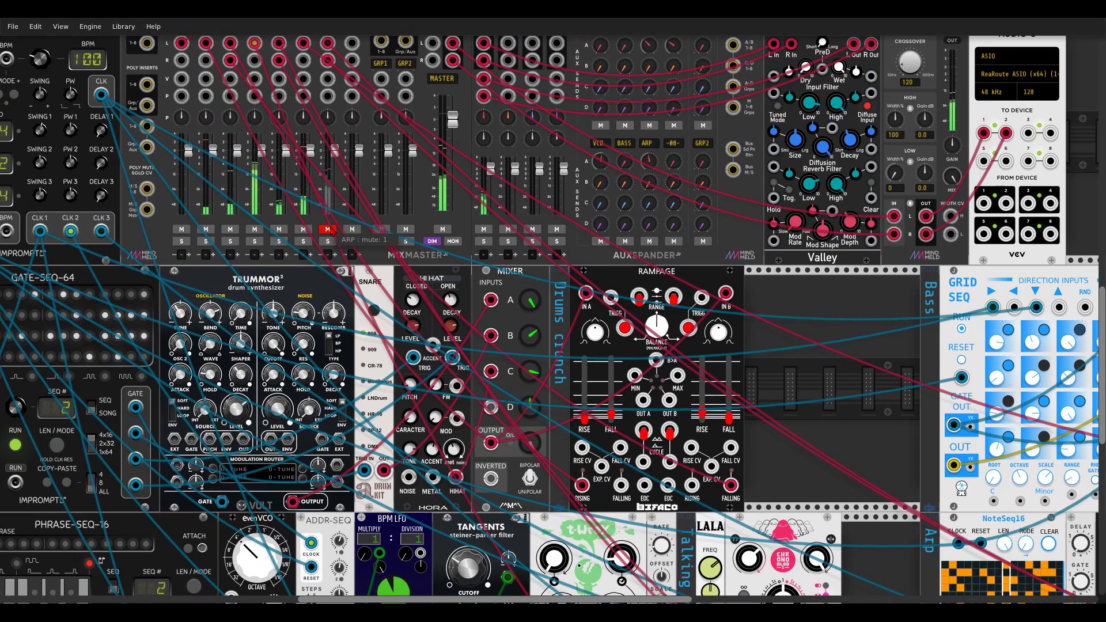
scroll(742, 331, "down", 8)
left_click_drag(739, 296, 654, 244)
scroll(890, 242, "down", 2, "ctrl")
scroll(908, 219, "down", 2, "ctrl")
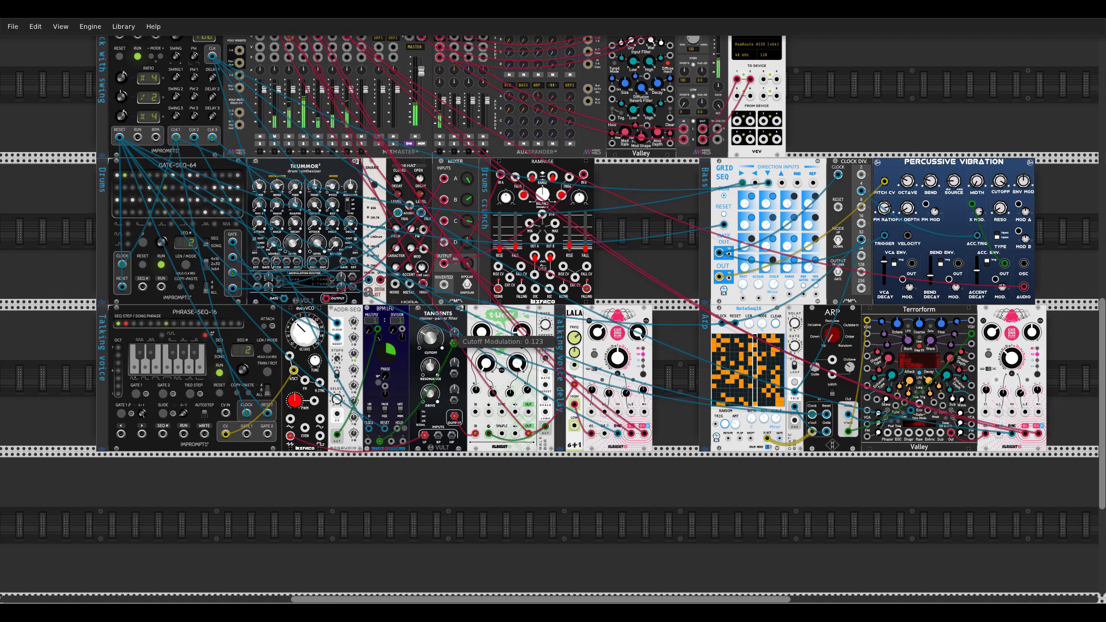
- Raise the Tangents cutoff modulation to about 0.375, adjust the T-Wrex's upper-right knob and set its Chomp Dry/Wet to 1
left_click_drag(453, 333, 453, 328)
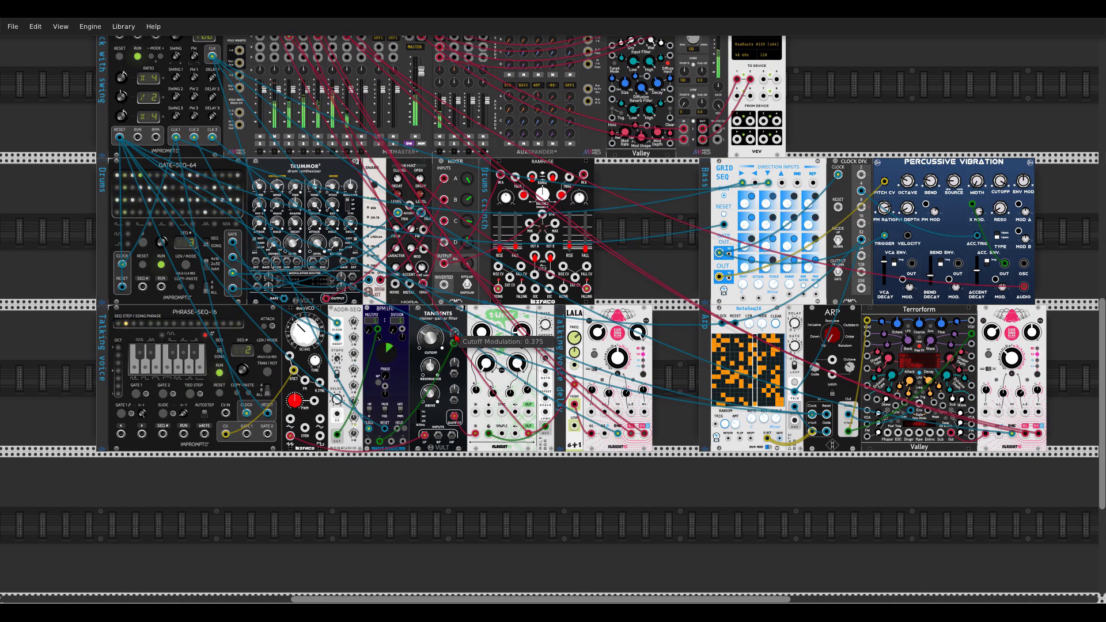
left_click_drag(525, 338, 524, 329)
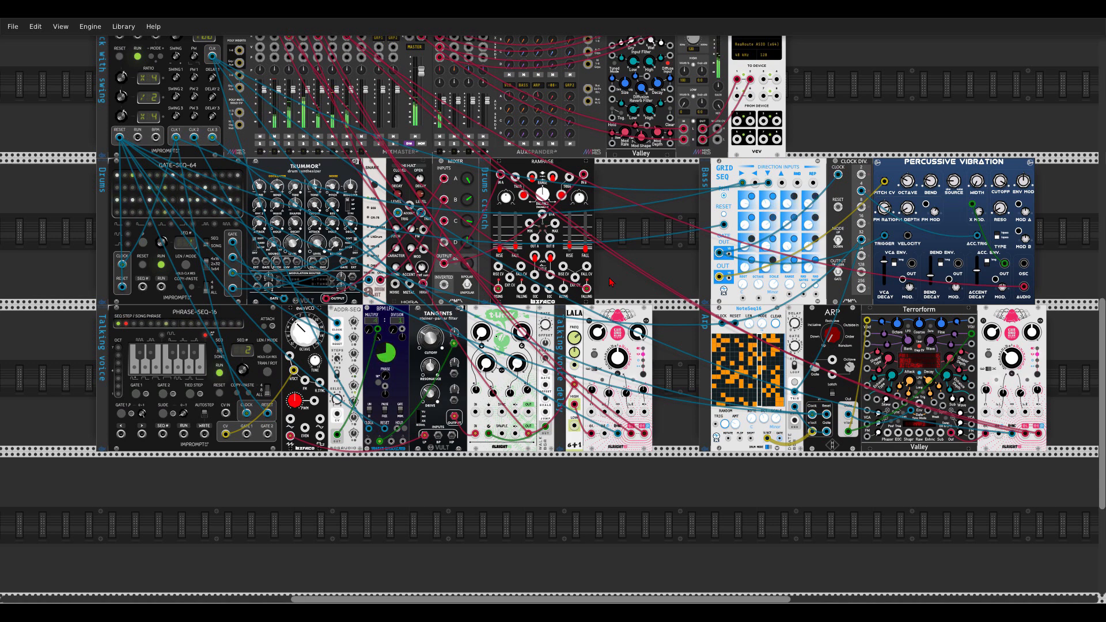
left_click_drag(519, 367, 519, 370)
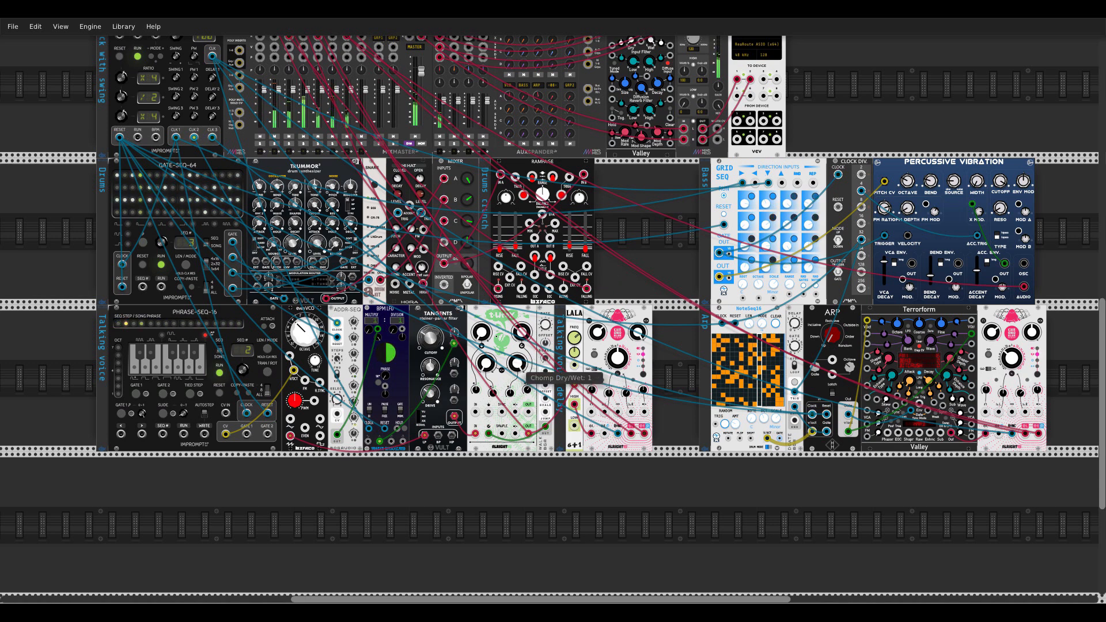
- Sweep the Tangents cutoff modulation, reset it to its default and fine-tune it, readjusting the T-Wrex Chomp Dry/Wet mix
left_click_drag(452, 330, 451, 211)
double_click(452, 330)
left_click_drag(519, 363, 519, 365)
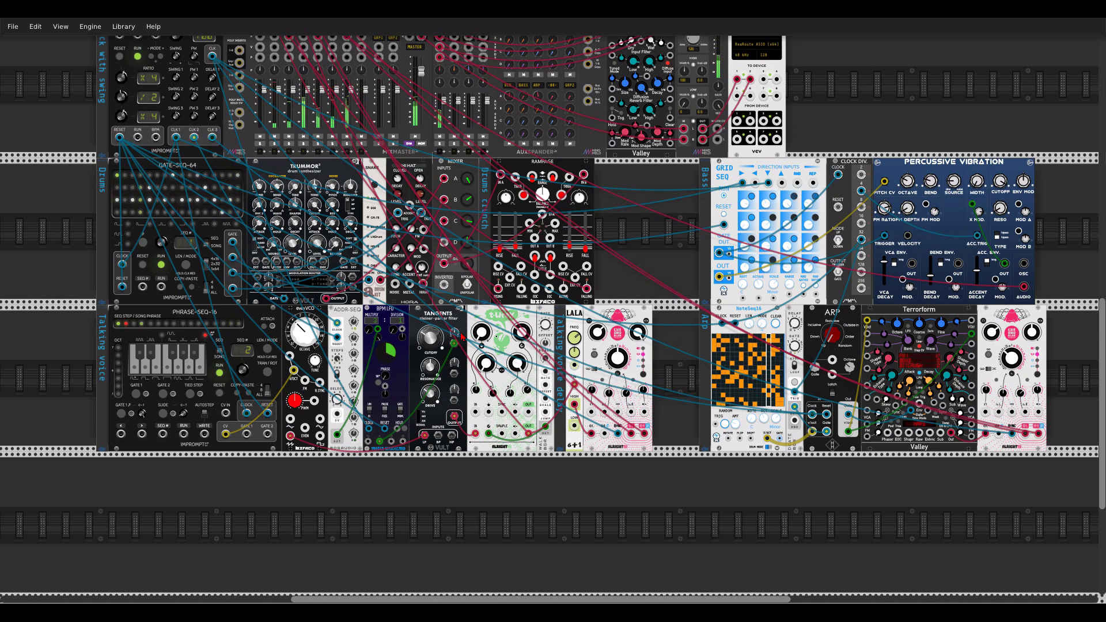
left_click_drag(452, 331, 452, 329)
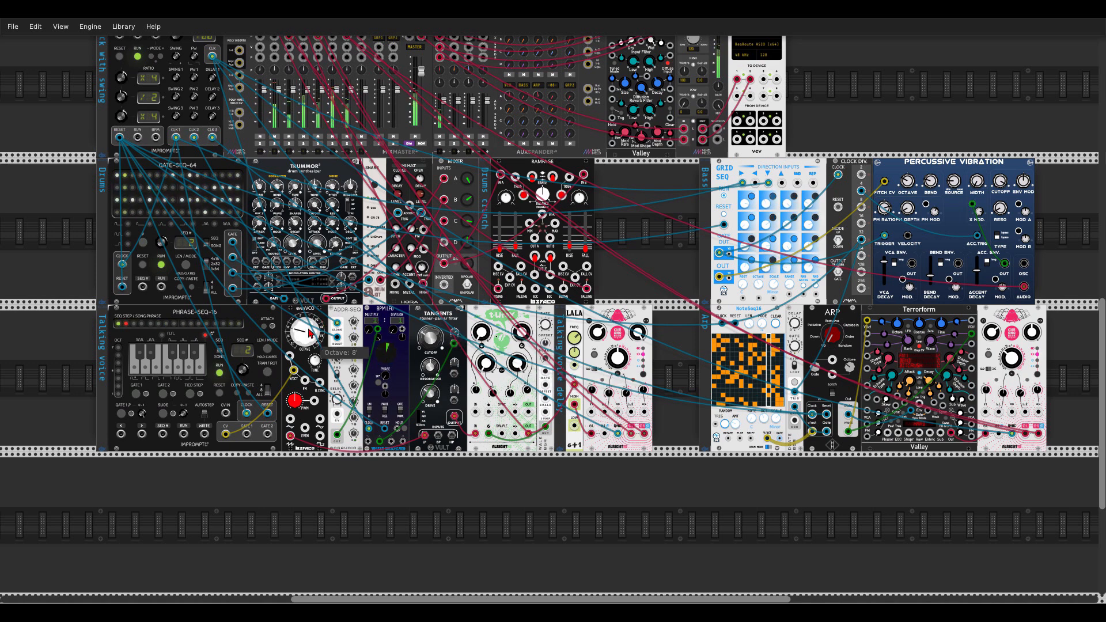
- Adjust the T-Wrex's upper-right knob and the Tangents cutoff modulation, and set the EvenVCO octave to 2'
mouse_move(522, 339)
left_mouse_down()
mouse_move(521, 351)
mouse_move(521, 341)
left_mouse_up()
left_click_drag(454, 332, 454, 321)
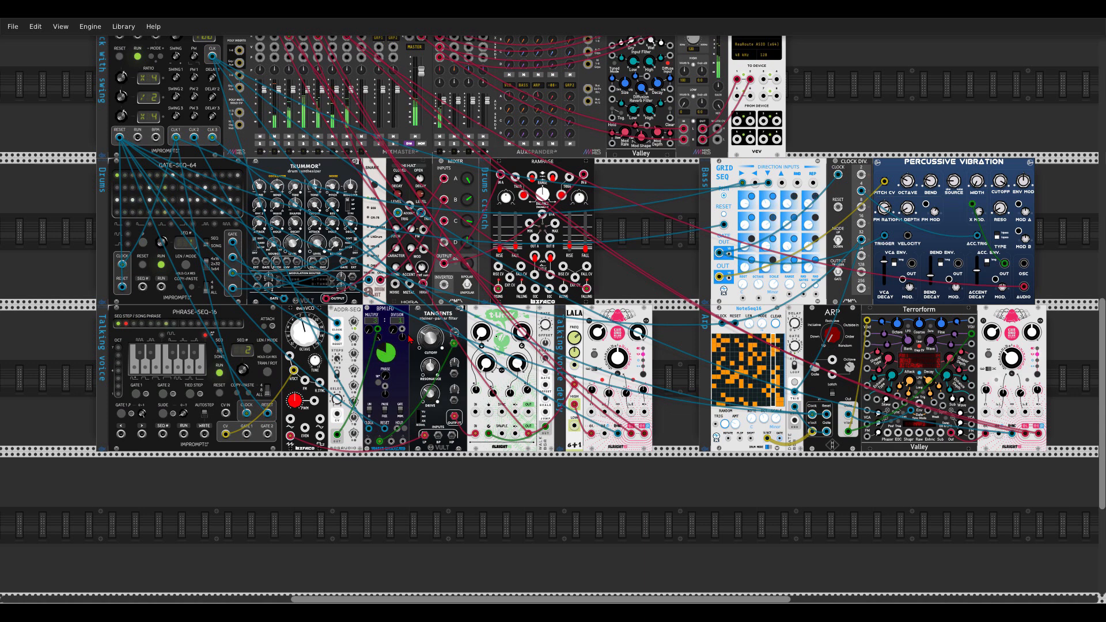
left_click_drag(453, 331, 454, 337)
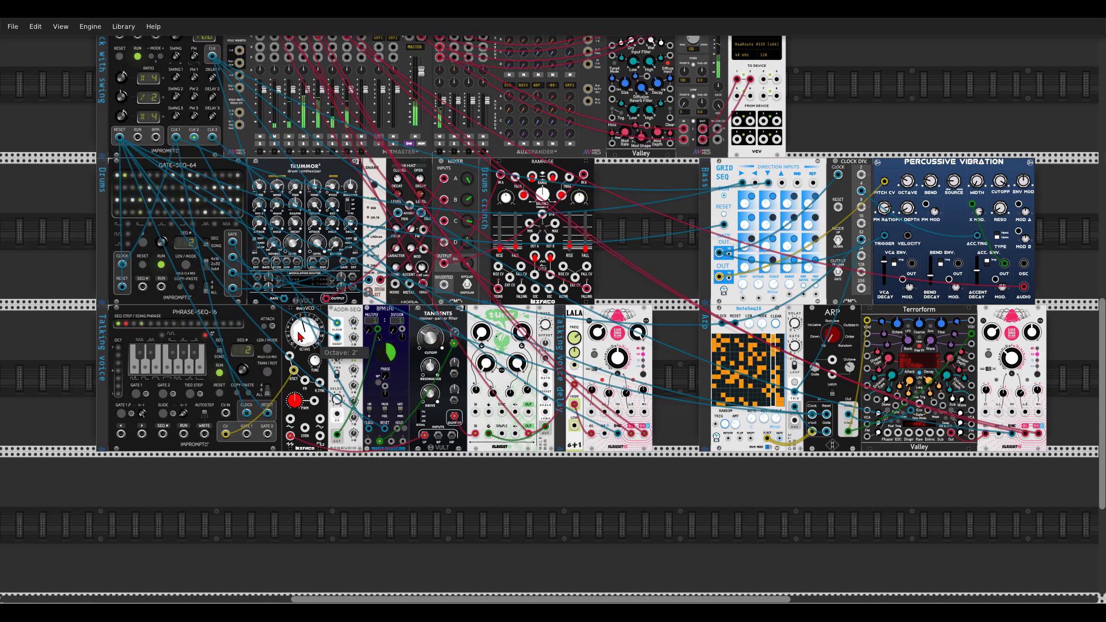